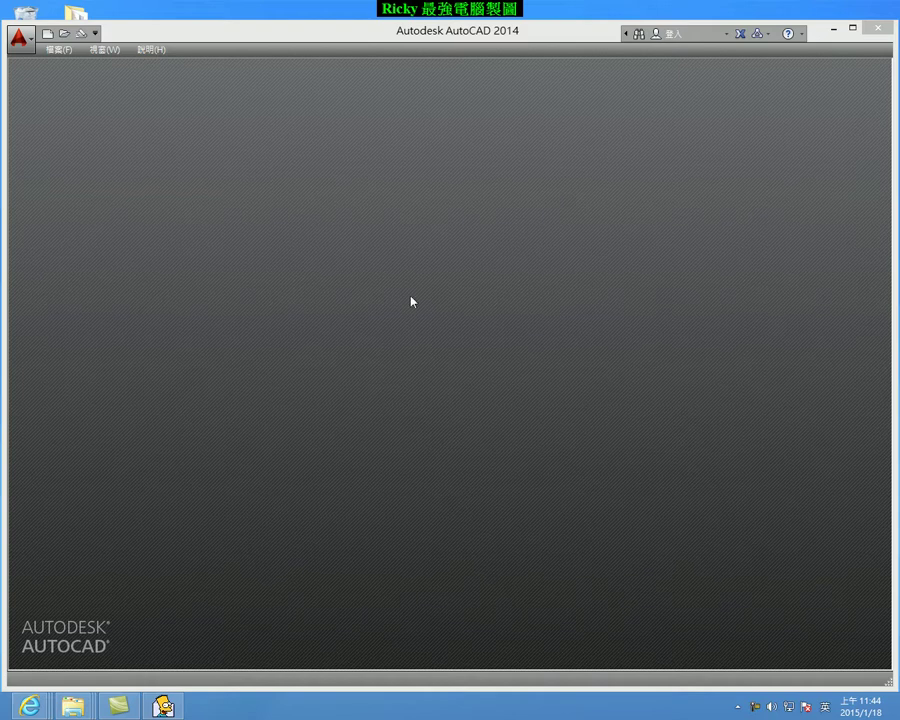
# - Open erase.dwg, the drawing with the two dimensioned red part outlines
pyautogui.click(63, 37)
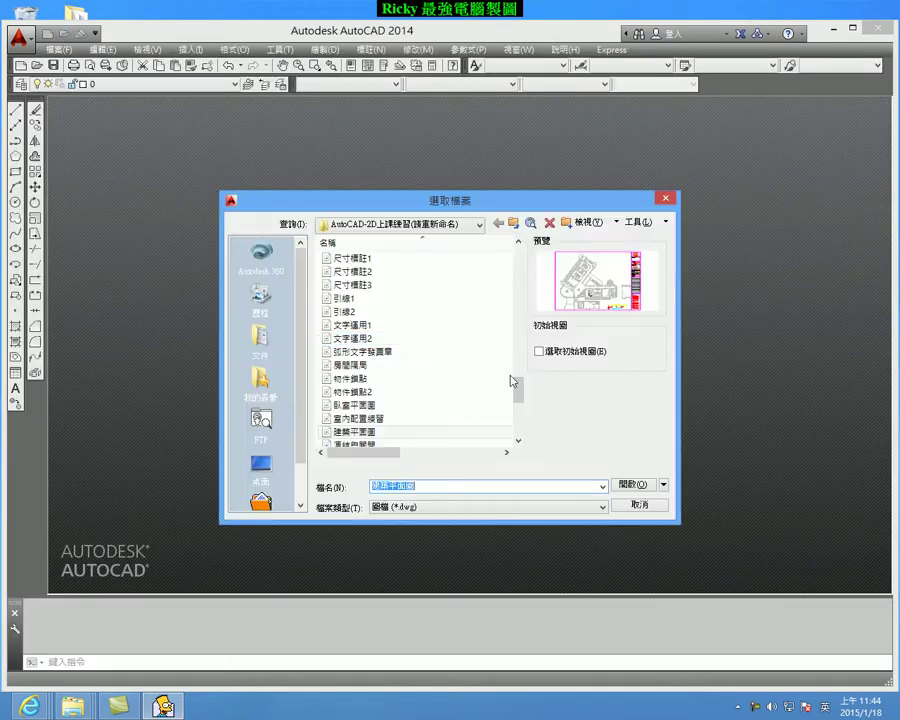
pyautogui.moveTo(521, 394); pyautogui.dragTo(521, 301)
pyautogui.click(345, 312)
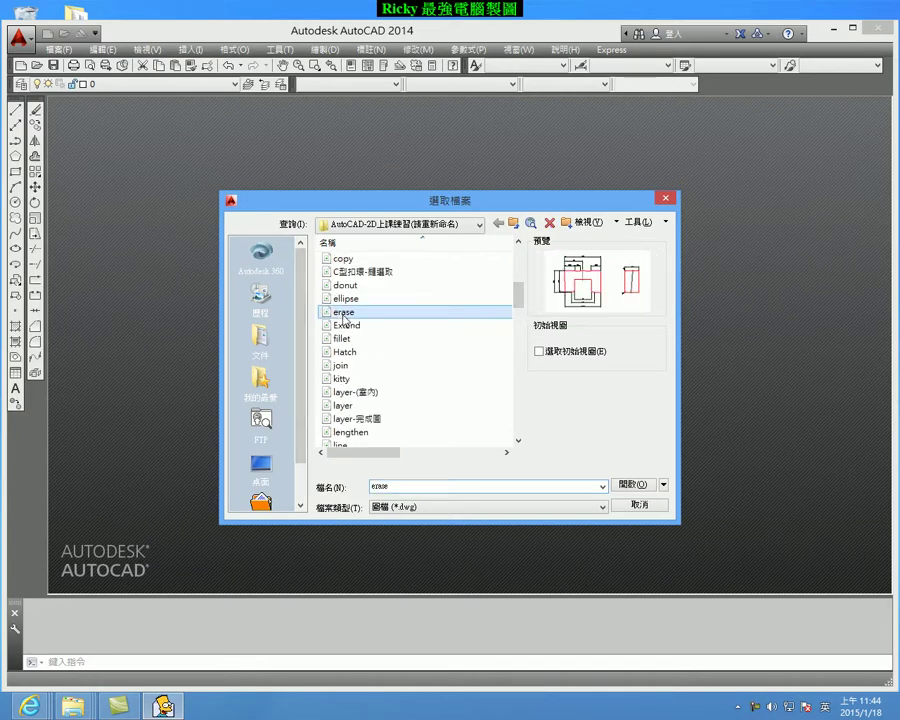
pyautogui.click(629, 483)
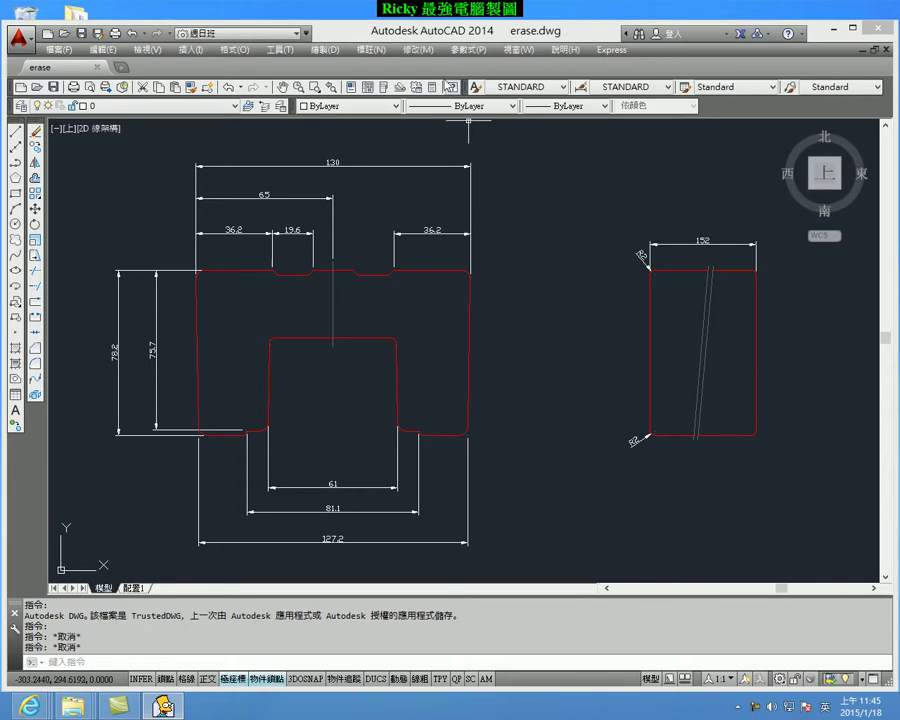
pyautogui.click(418, 50)
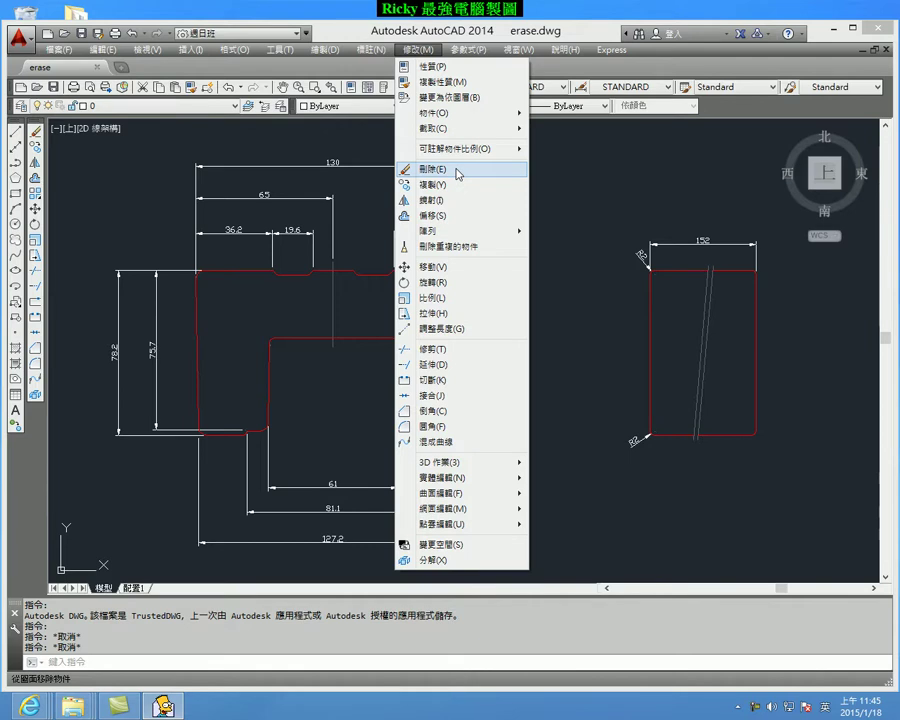
pyautogui.click(104, 182)
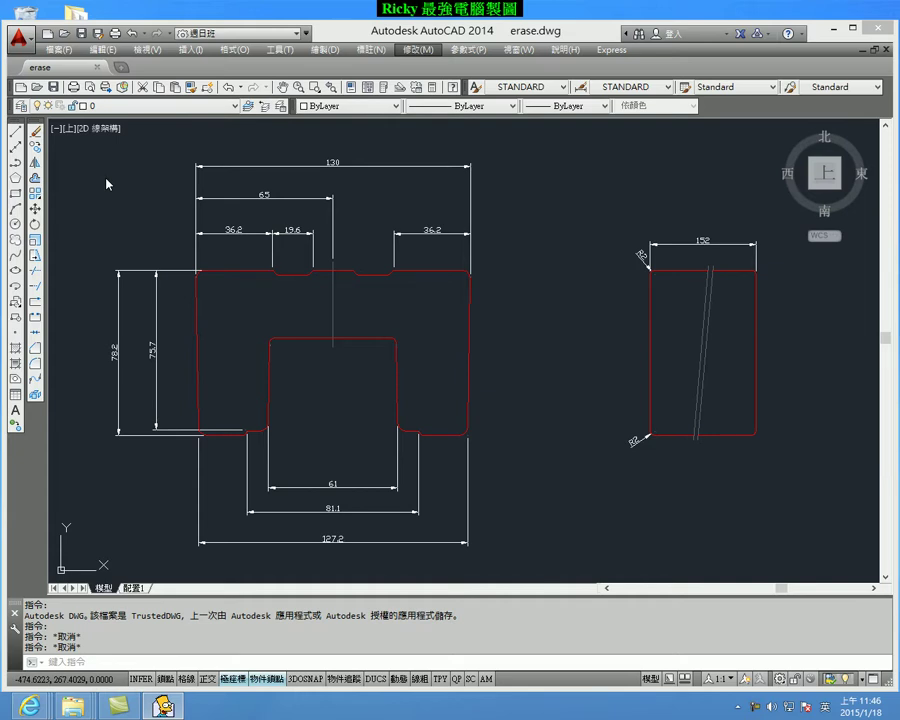
pyautogui.click(148, 214)
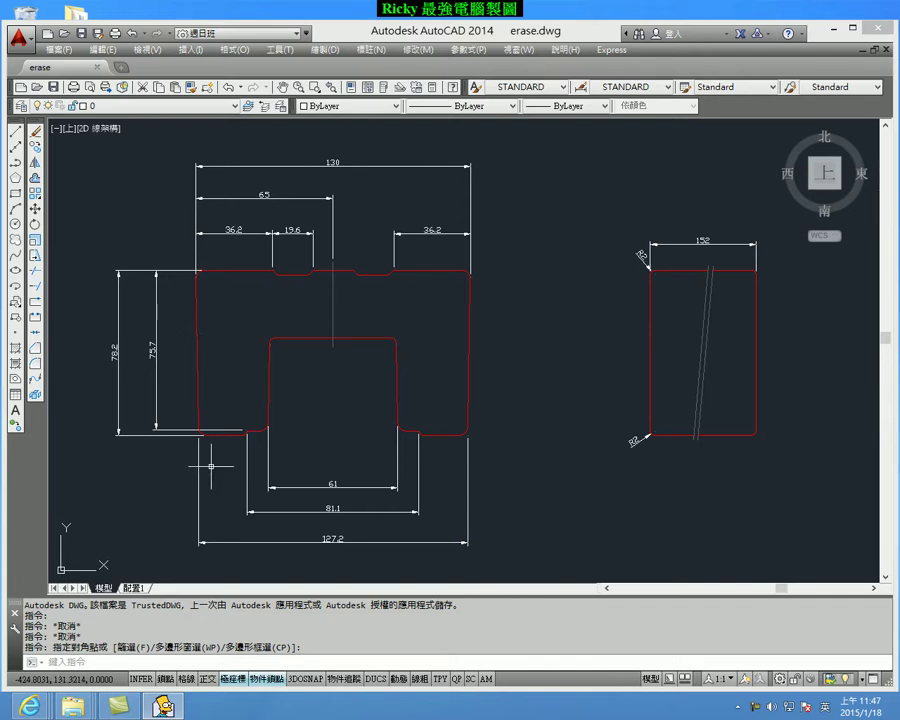
pyautogui.click(60, 663)
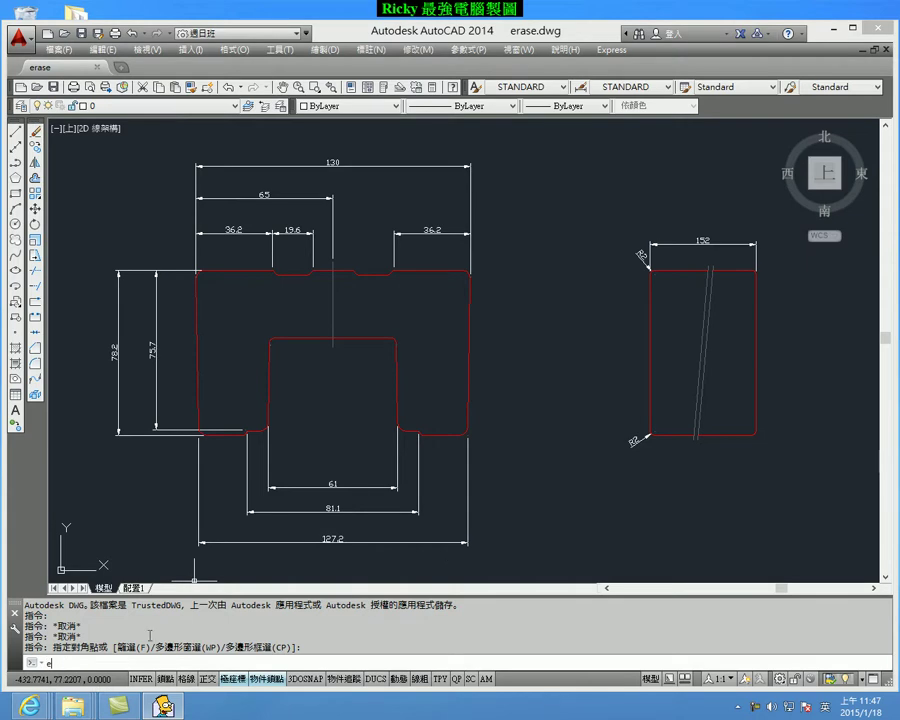
pyautogui.write('E')
pyautogui.press('Return')
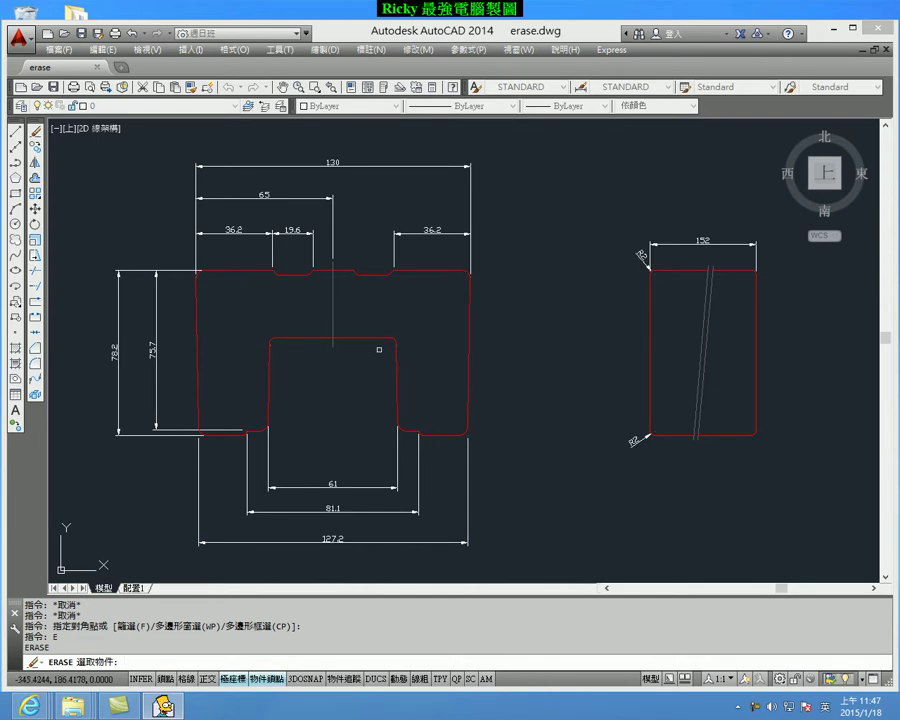
pyautogui.click(333, 162)
pyautogui.click(264, 195)
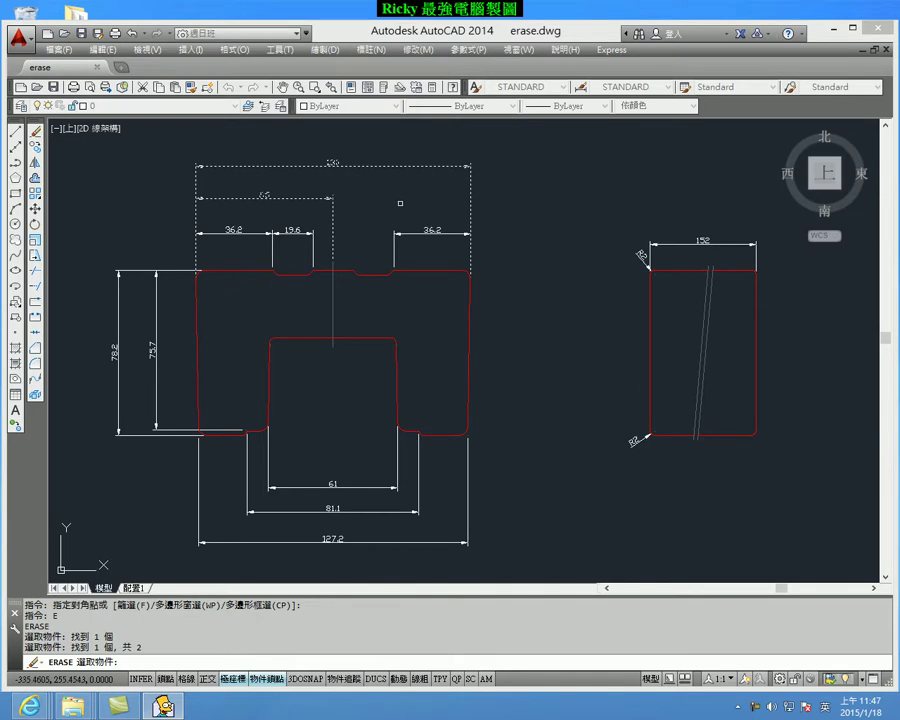
pyautogui.press('F1')
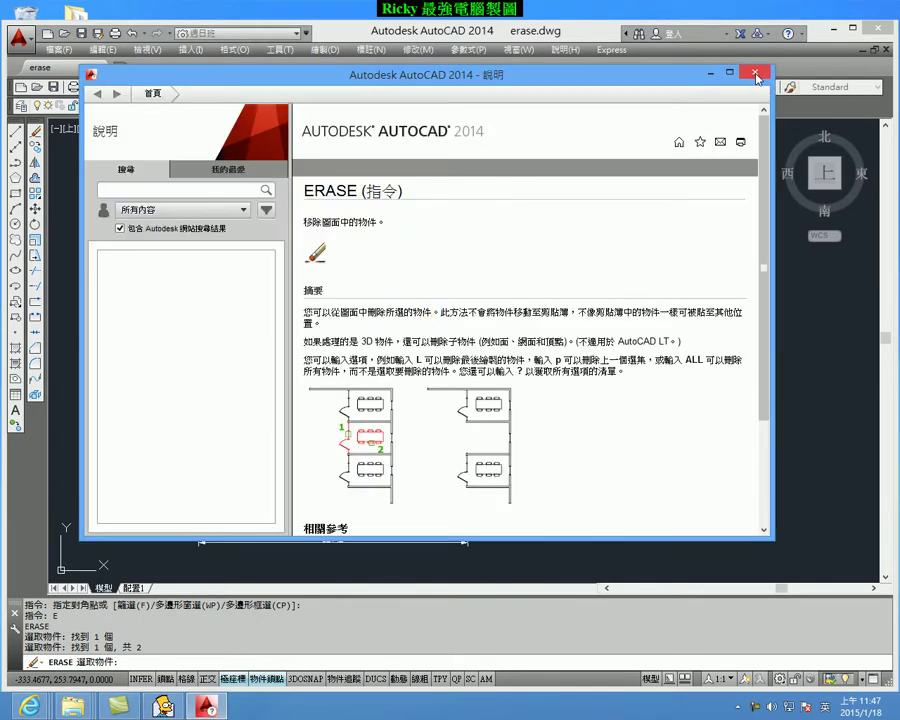
pyautogui.click(751, 69)
pyautogui.moveTo(388, 188); pyautogui.dragTo(410, 214)
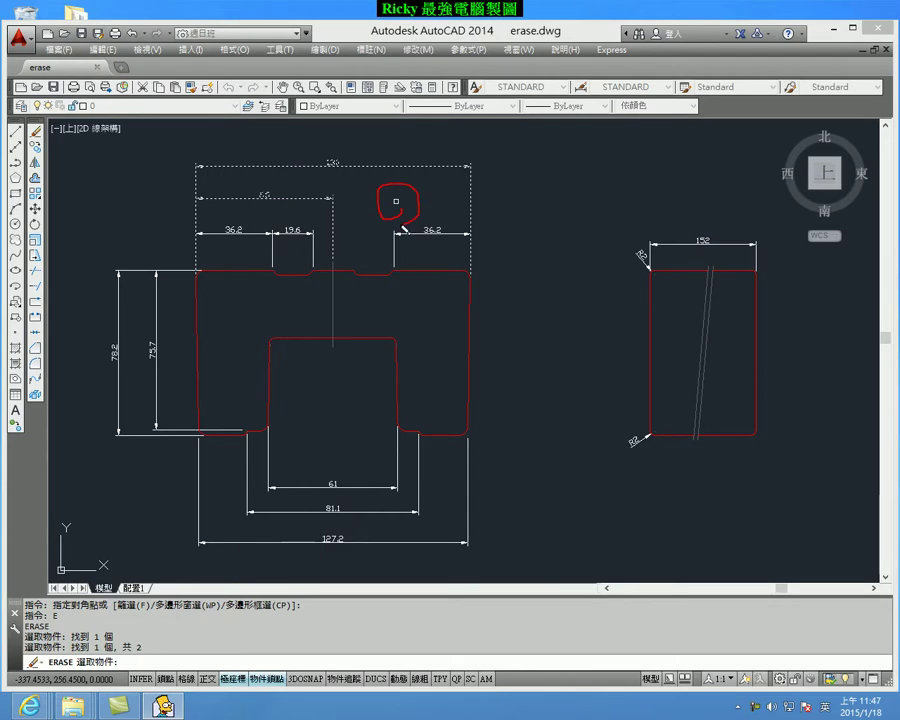
pyautogui.press('Escape')
pyautogui.press('Escape')
pyautogui.press('Escape')
pyautogui.press('Escape')
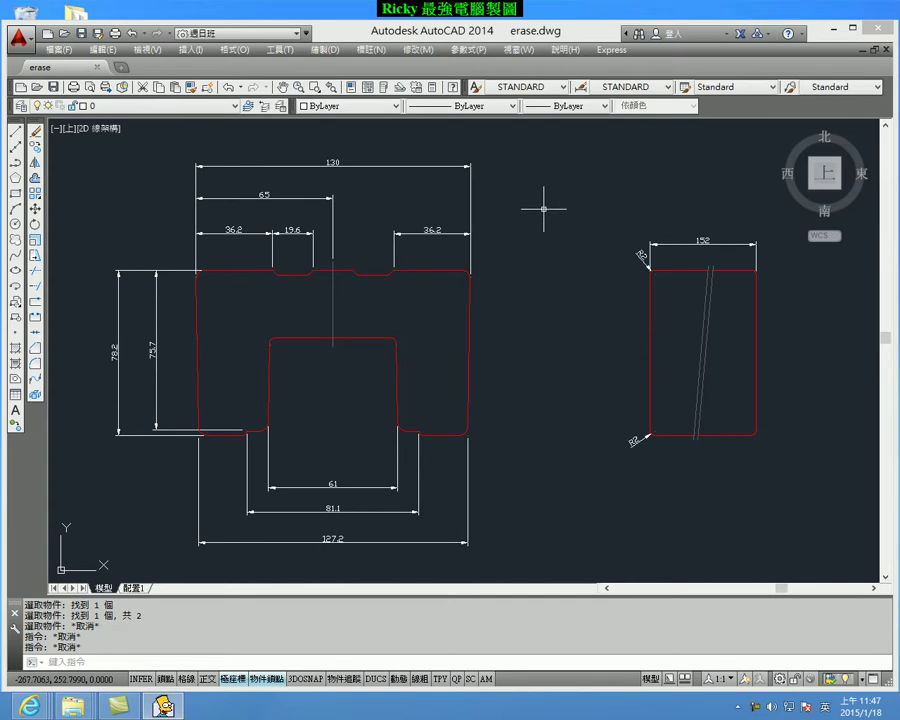
# - Enlarge the Pickbox size slider in Options' Selection settings and apply it
pyautogui.rightClick(543, 210)
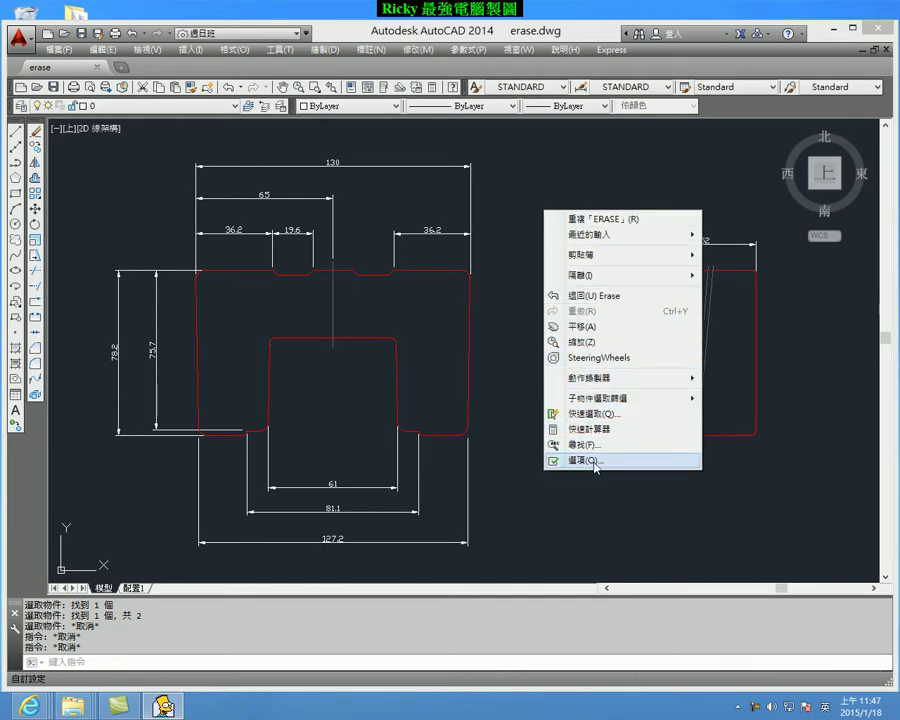
pyautogui.click(594, 461)
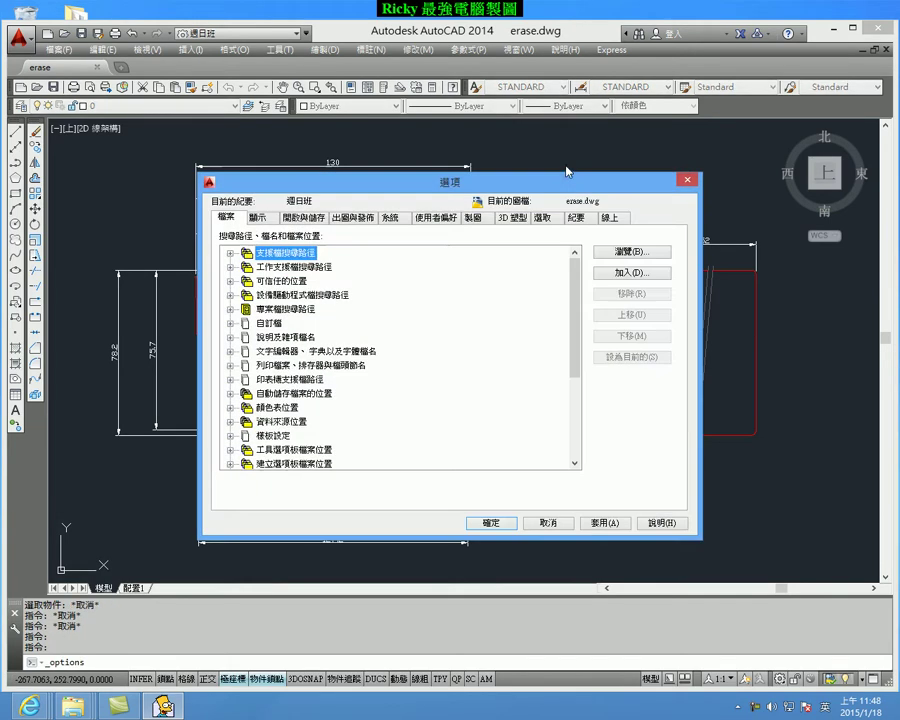
pyautogui.click(545, 218)
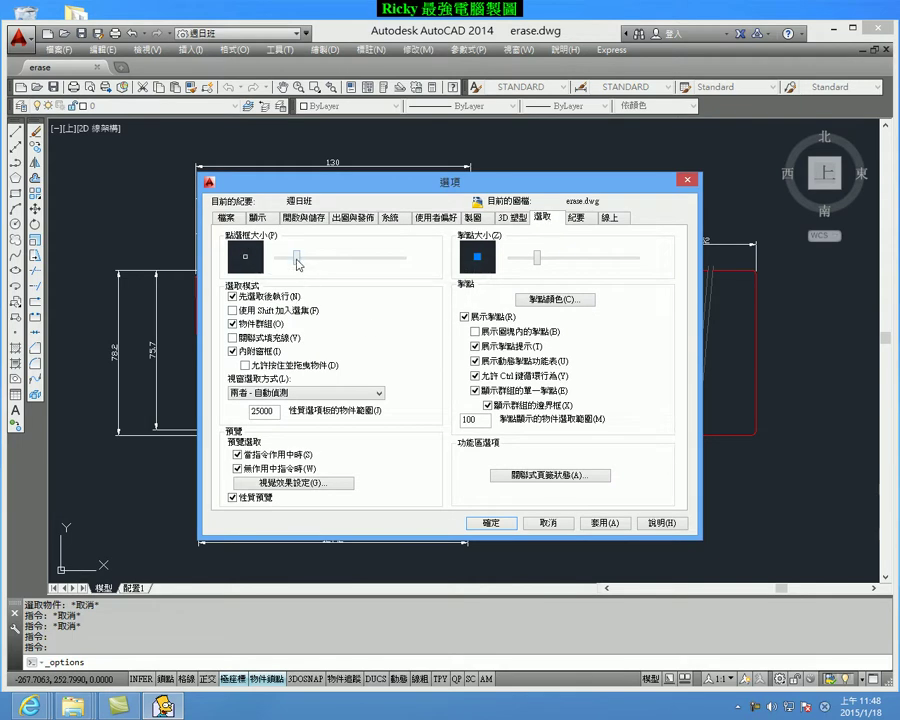
pyautogui.moveTo(298, 264); pyautogui.dragTo(343, 267)
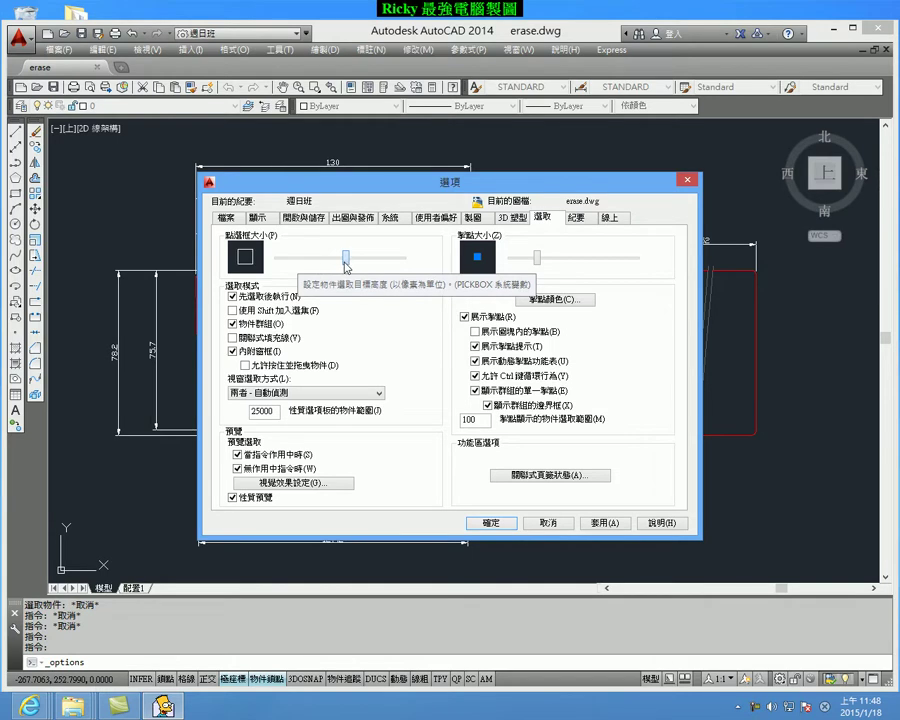
pyautogui.moveTo(344, 264)
pyautogui.mouseDown()
pyautogui.moveTo(400, 258)
pyautogui.moveTo(350, 265)
pyautogui.moveTo(353, 258)
pyautogui.mouseUp()
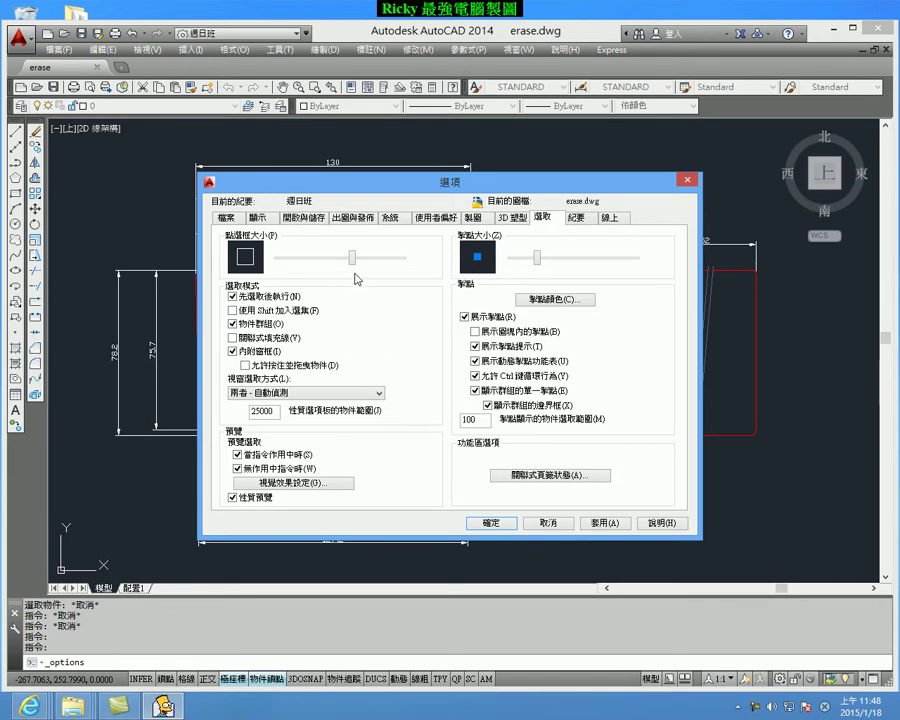
pyautogui.moveTo(353, 262); pyautogui.dragTo(346, 262)
pyautogui.click(489, 523)
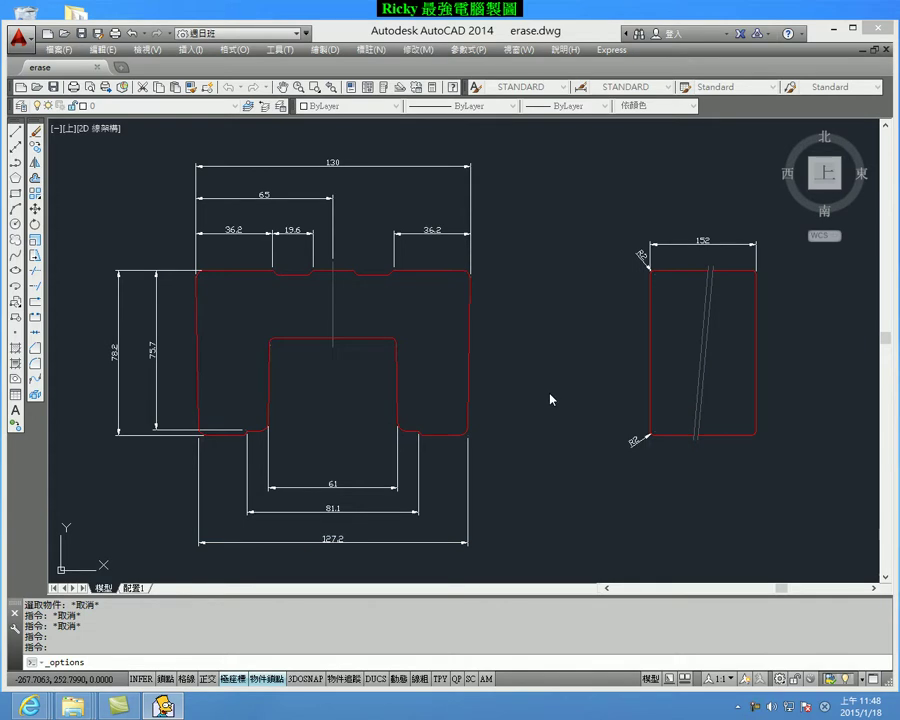
# - Erase the 130 overall, 65 and left 36.2 dimensions above the left part
pyautogui.click(36, 131)
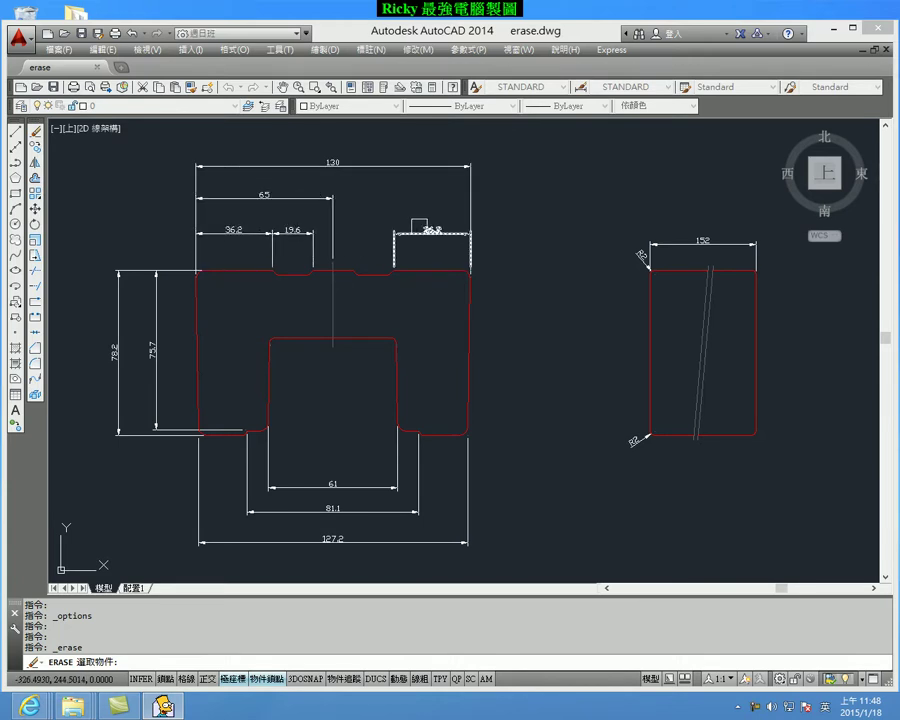
pyautogui.press('Escape')
pyautogui.press('Escape')
pyautogui.press('Escape')
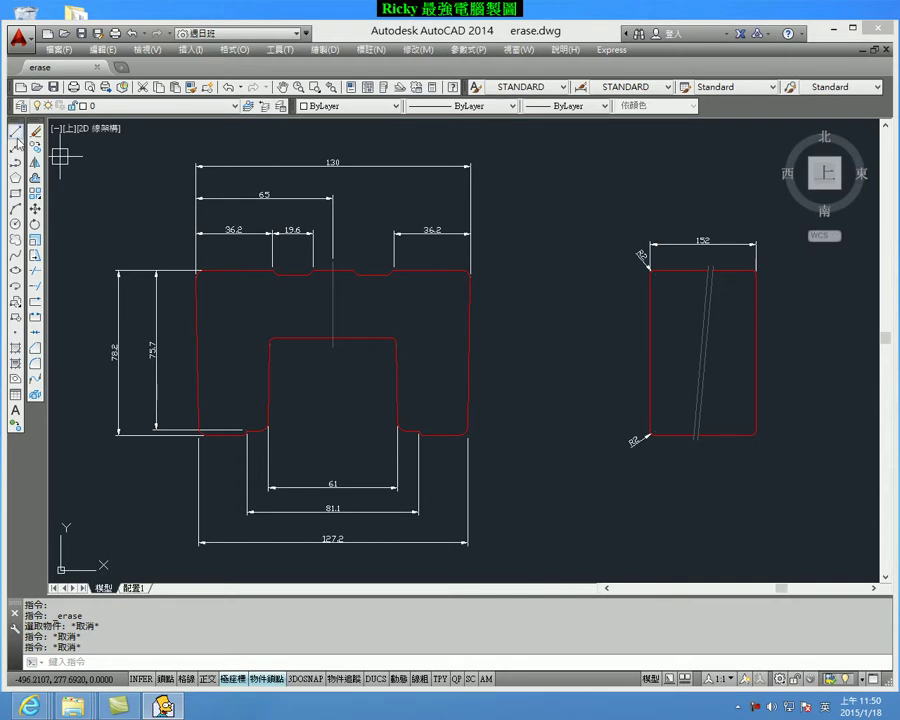
pyautogui.click(35, 130)
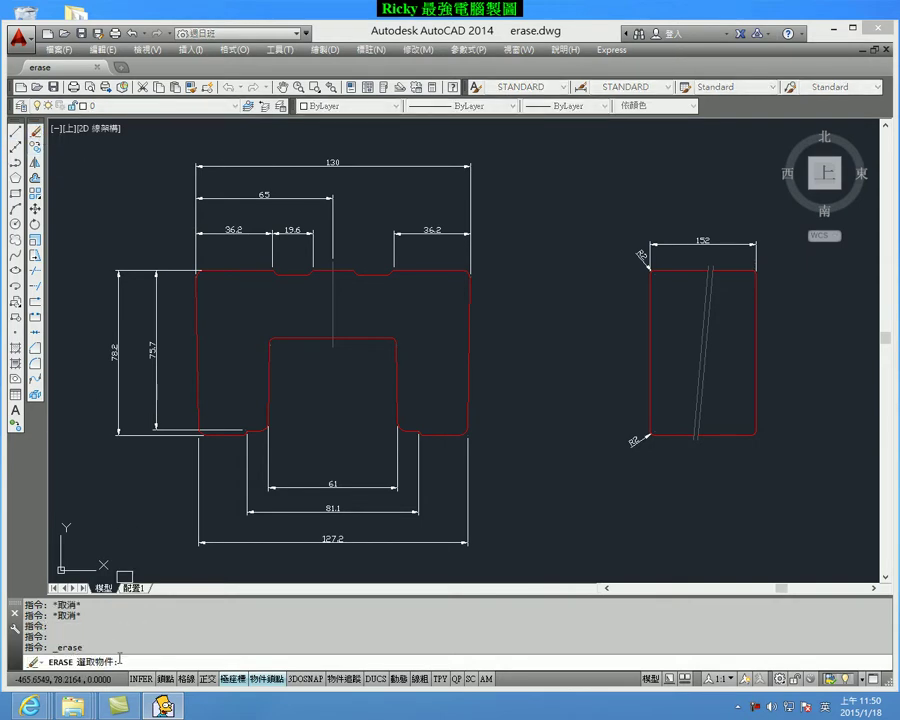
pyautogui.click(361, 162)
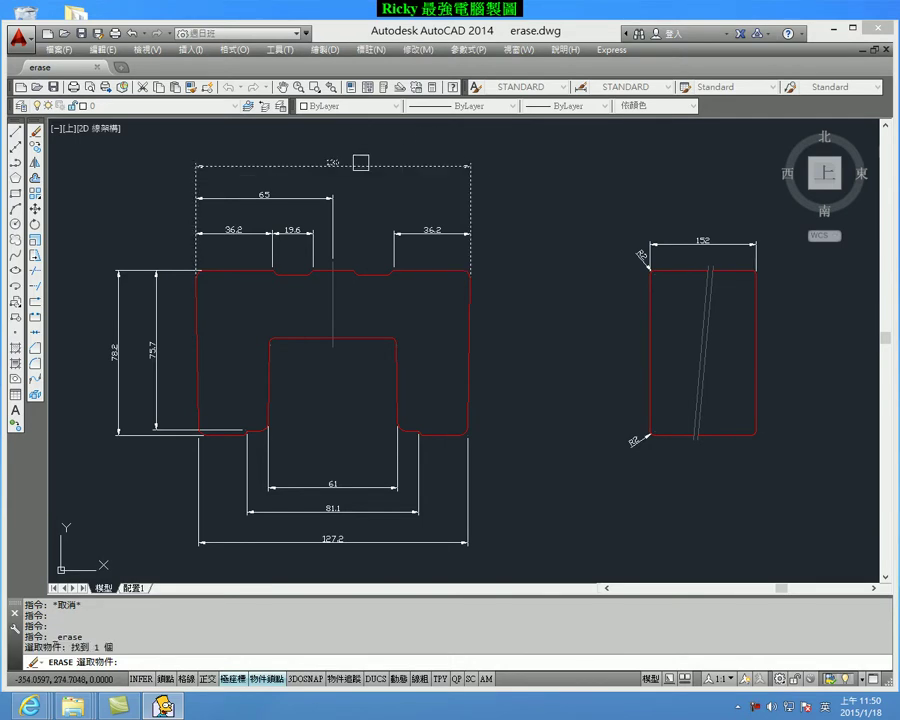
pyautogui.click(293, 194)
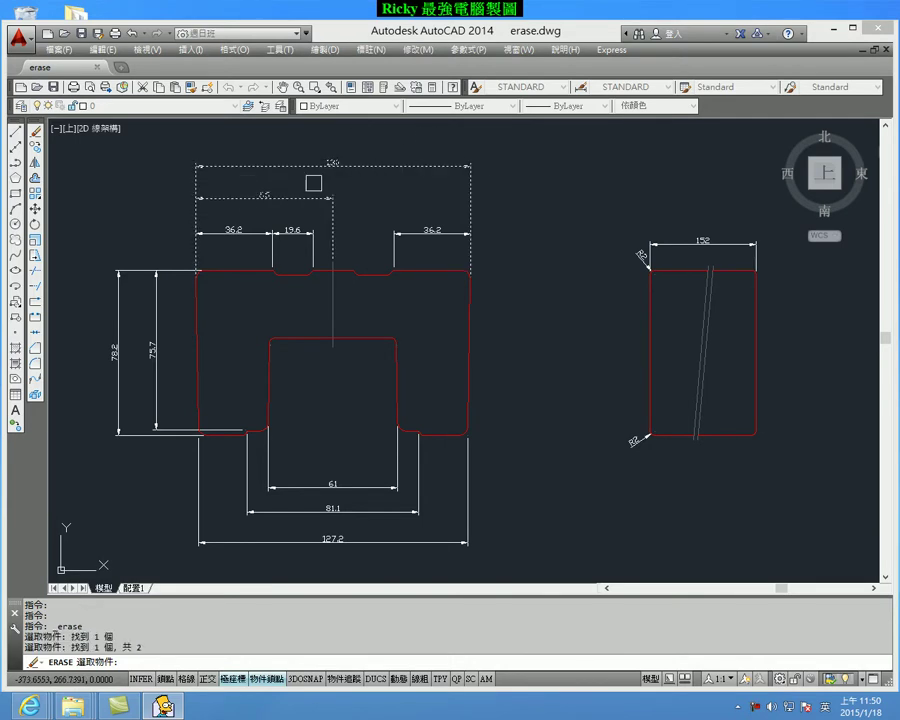
pyautogui.click(230, 232)
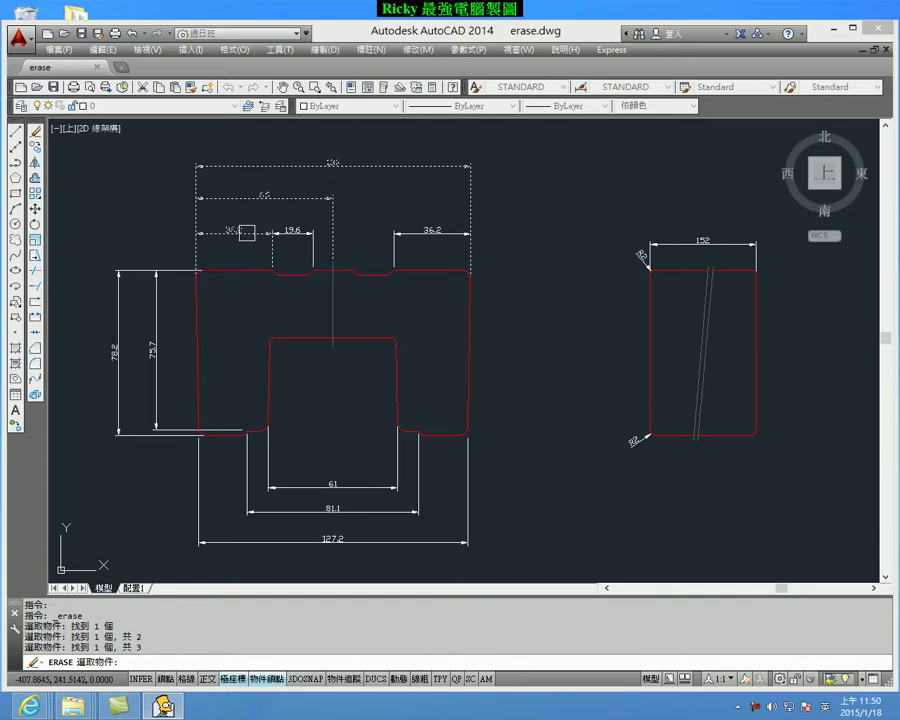
pyautogui.moveTo(142, 647); pyautogui.dragTo(122, 647)
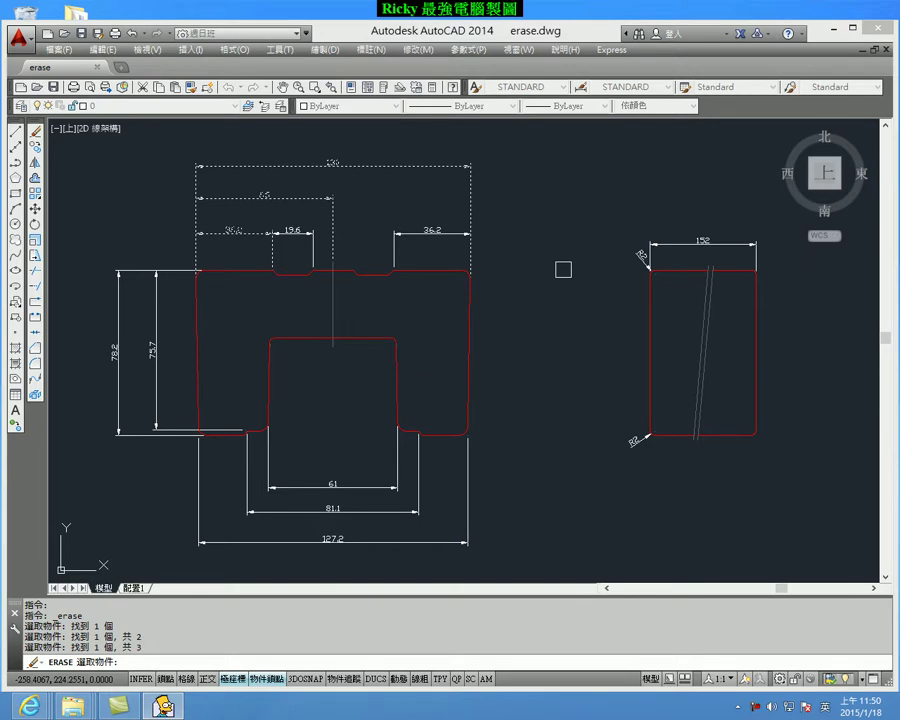
pyautogui.press('Return')
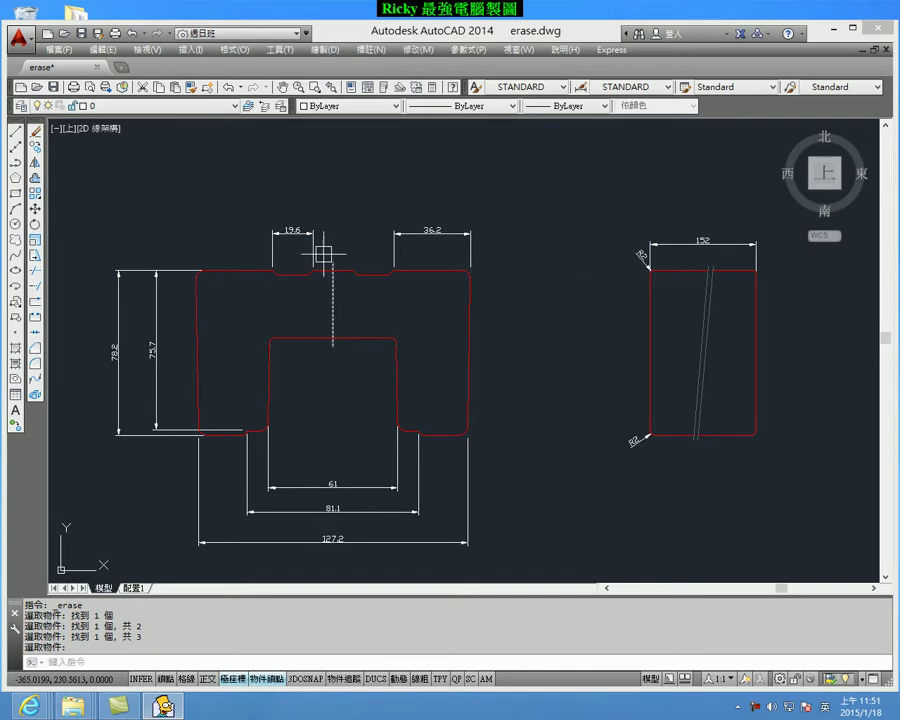
# - Erase the right 36.2, 19.6 and 78.2 dimensions with the Erase tool
pyautogui.press('Escape')
pyautogui.press('Escape')
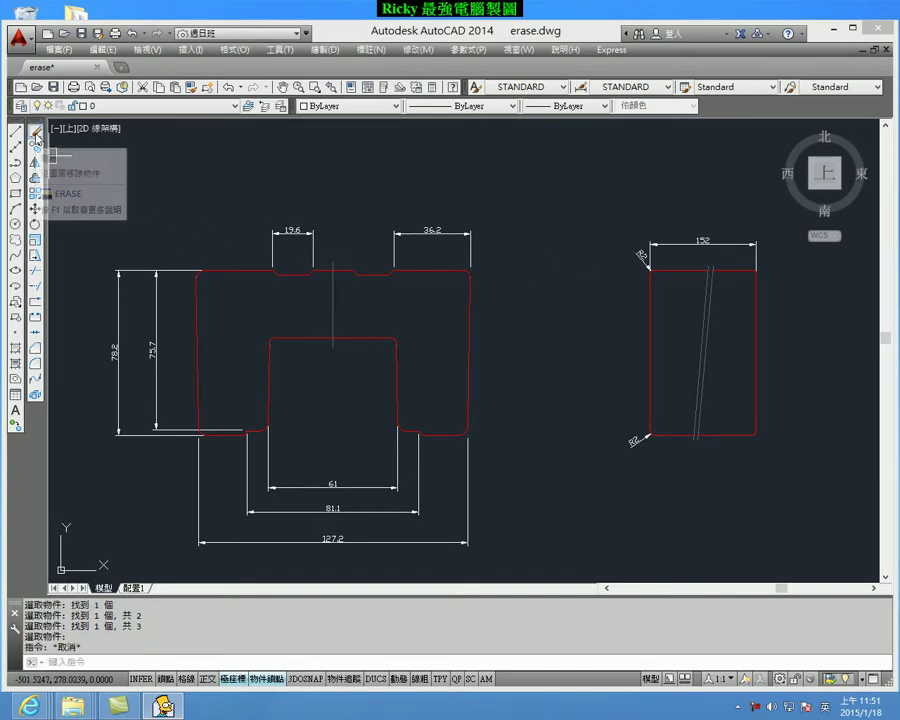
pyautogui.click(35, 131)
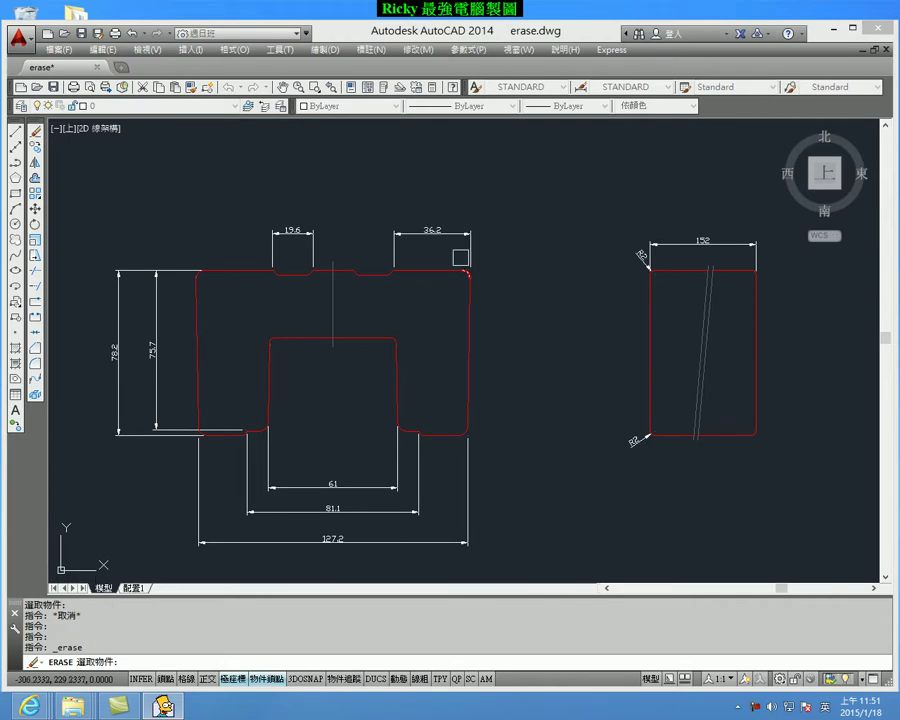
pyautogui.click(446, 231)
pyautogui.click(292, 232)
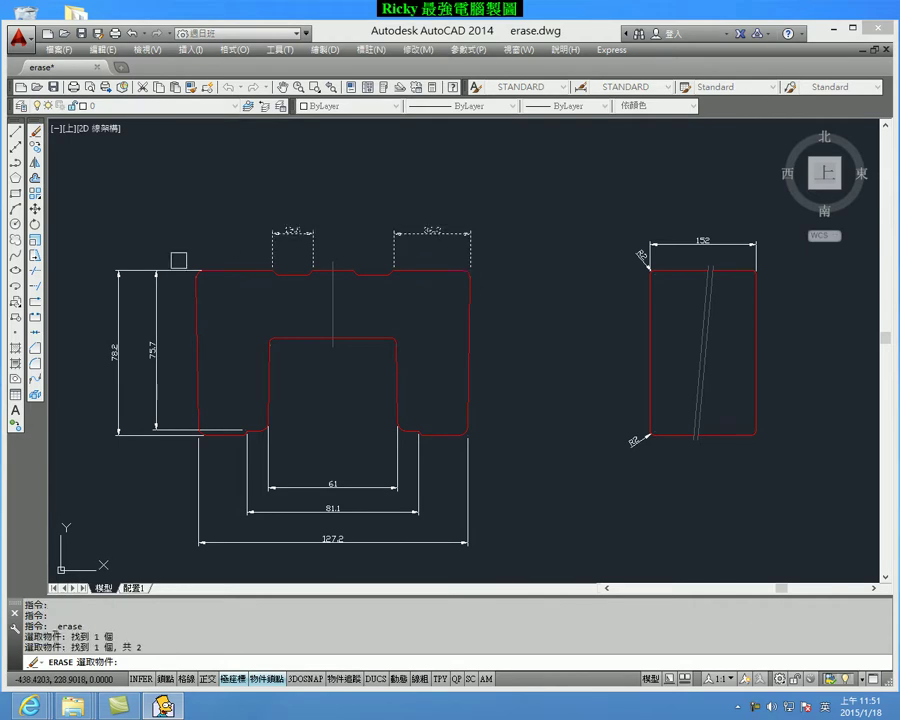
pyautogui.click(119, 290)
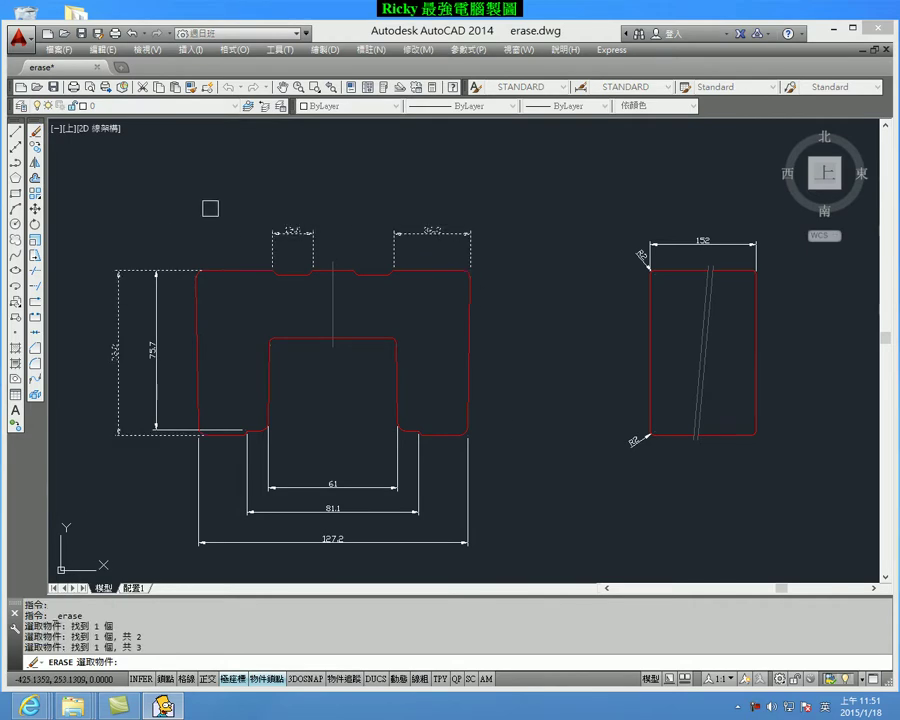
pyautogui.press('Return')
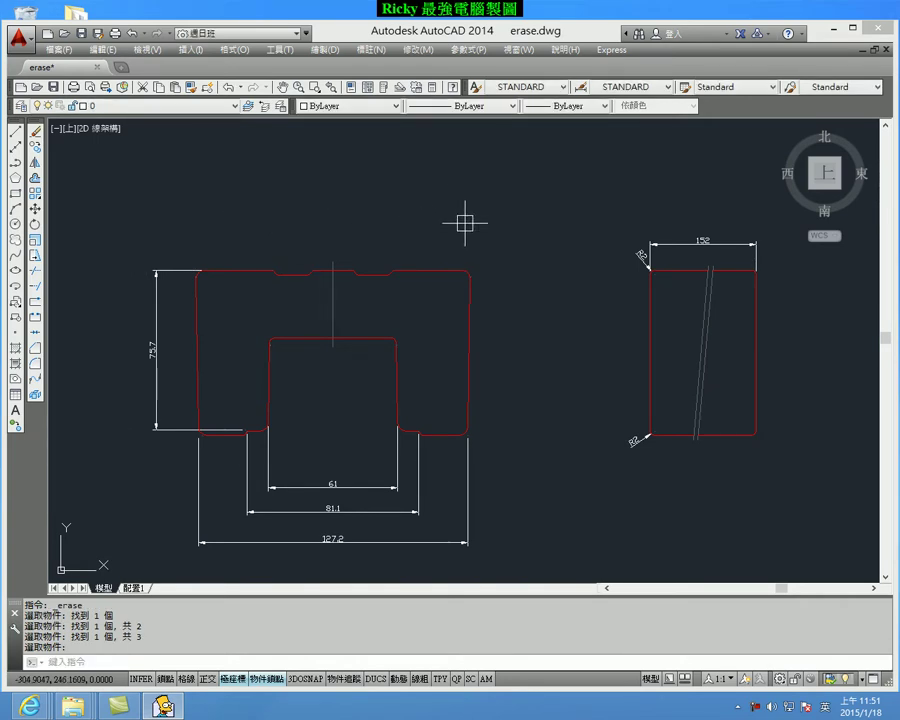
pyautogui.press('Escape')
pyautogui.press('Escape')
pyautogui.press('Escape')
pyautogui.press('Escape')
pyautogui.press('Escape')
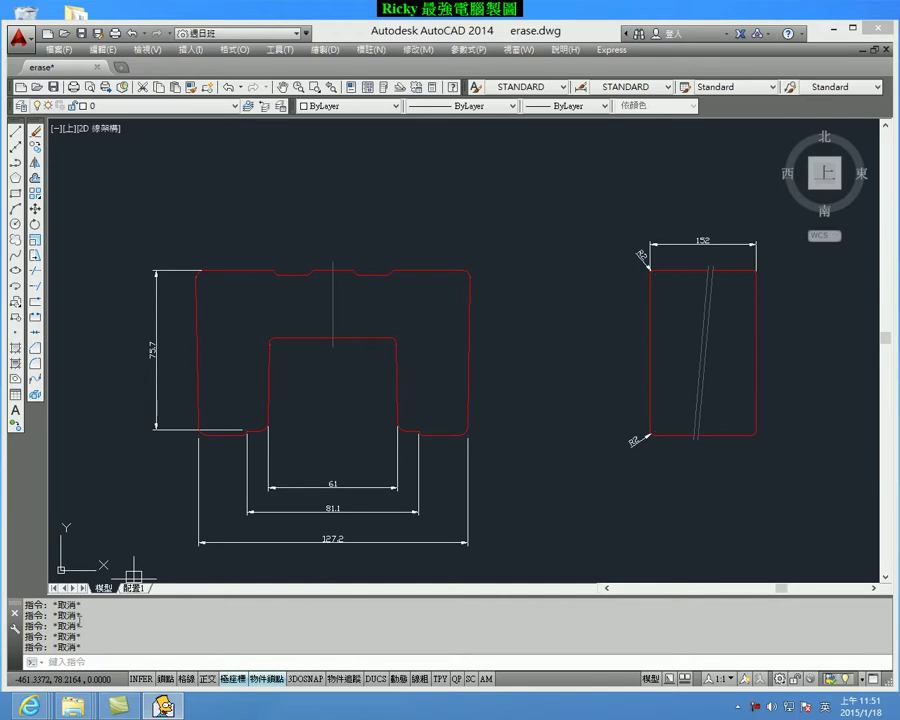
# - Select the 75.7, 127.2 and 81.1 dimensions and erase them
pyautogui.click(152, 300)
pyautogui.click(236, 541)
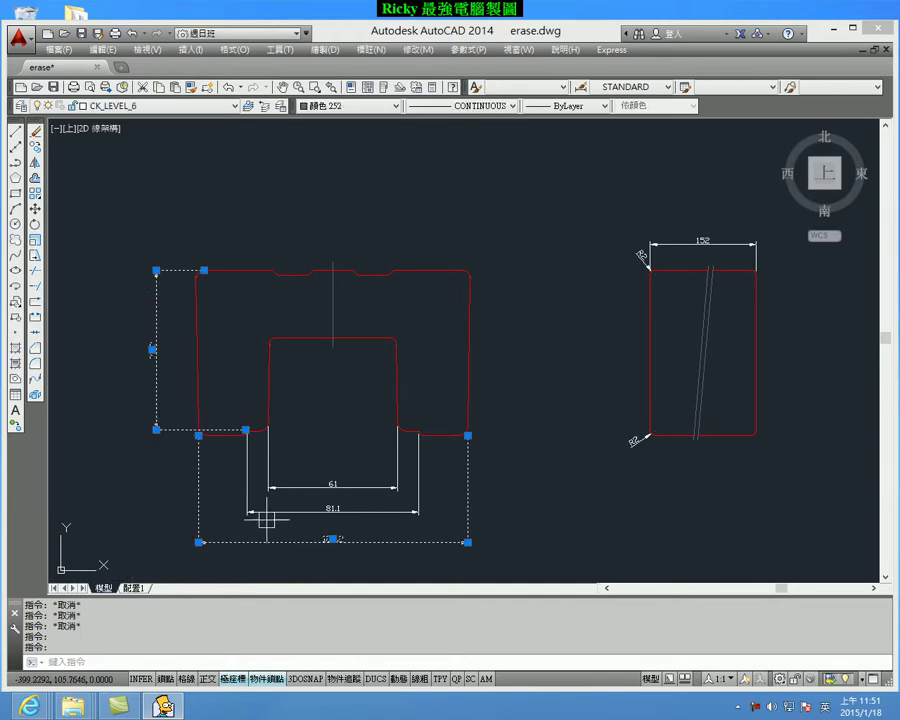
pyautogui.click(277, 511)
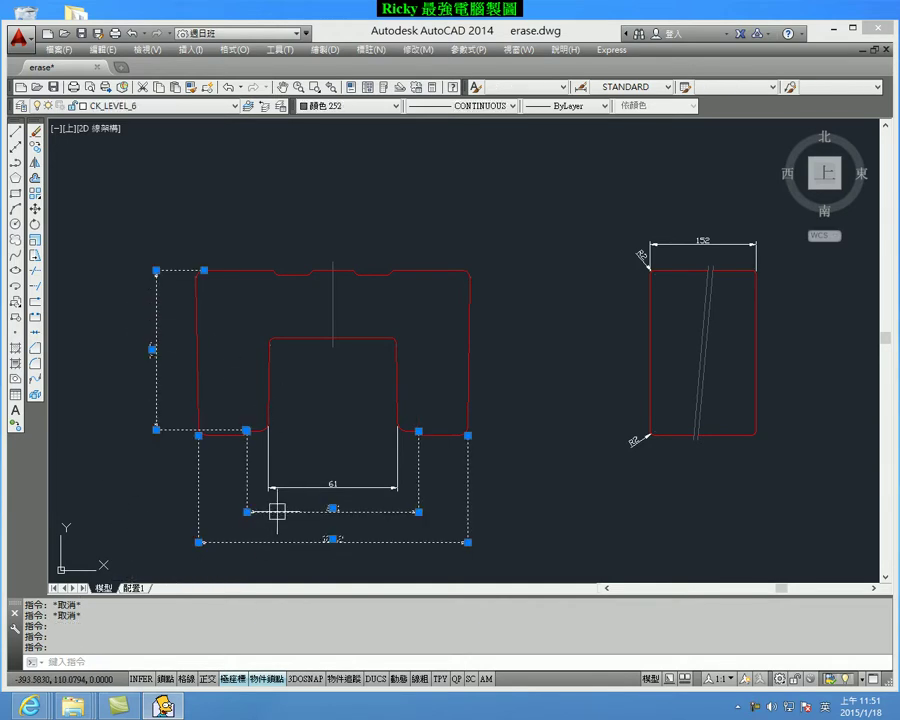
pyautogui.click(36, 132)
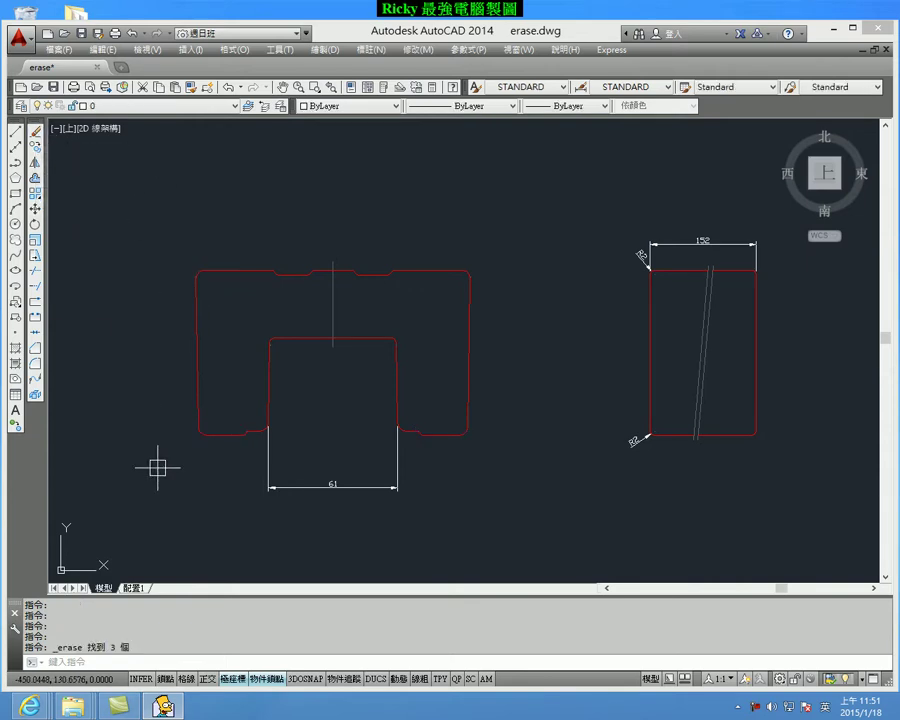
# - Delete the 61, both R2 radius and 152 dimensions
pyautogui.click(368, 485)
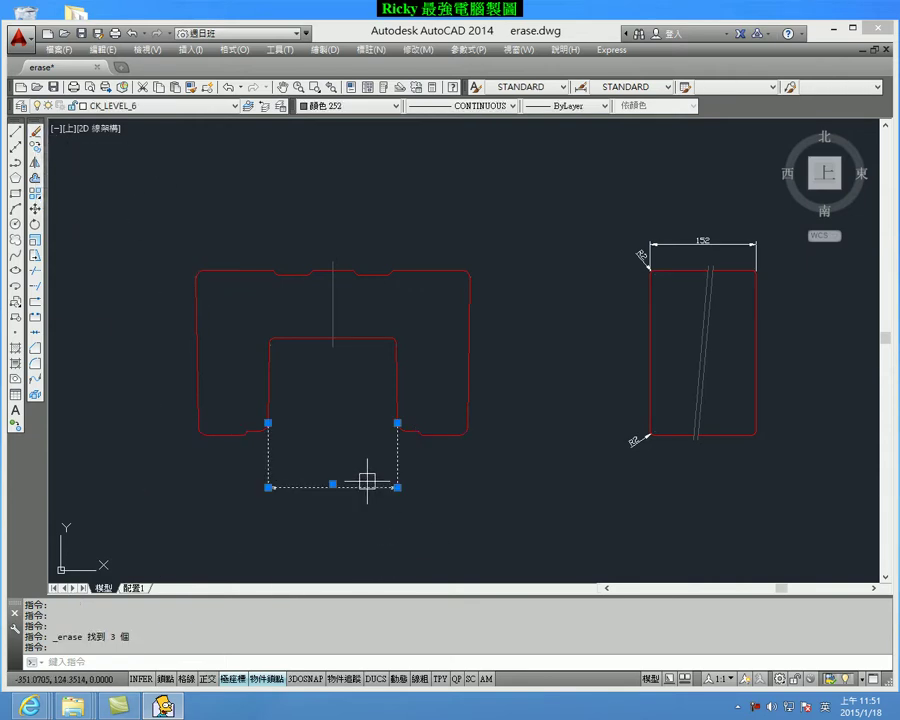
pyautogui.click(630, 438)
pyautogui.click(637, 258)
pyautogui.click(684, 241)
pyautogui.click(684, 241)
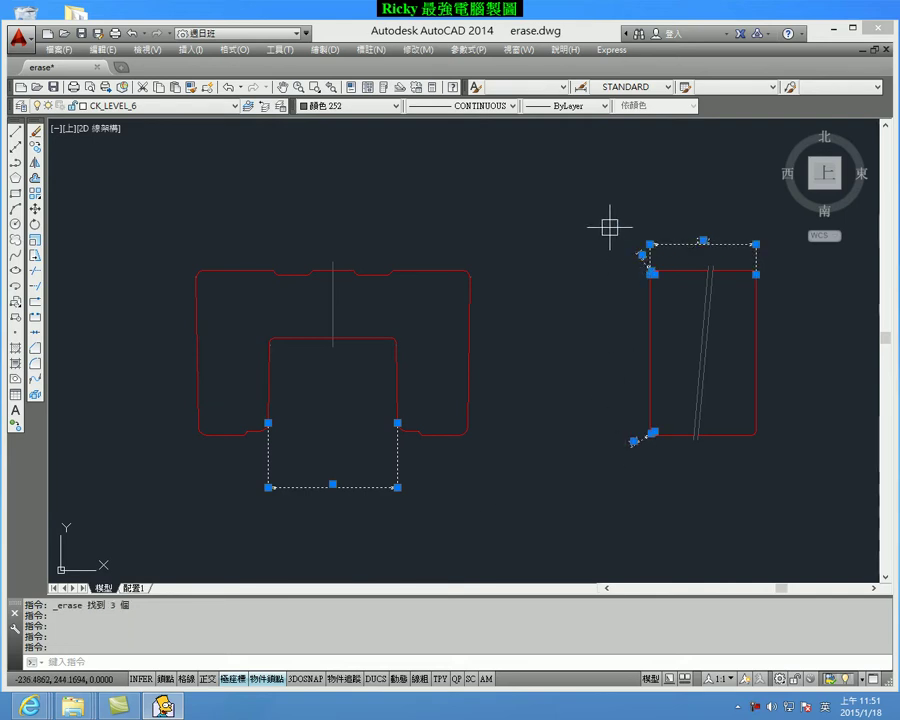
pyautogui.press('Delete')
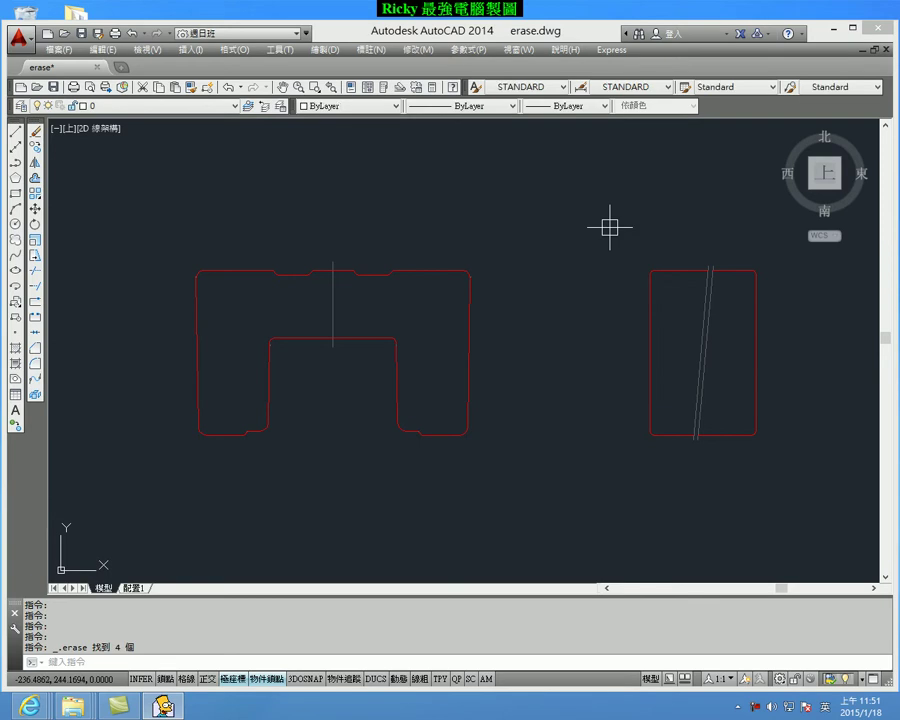